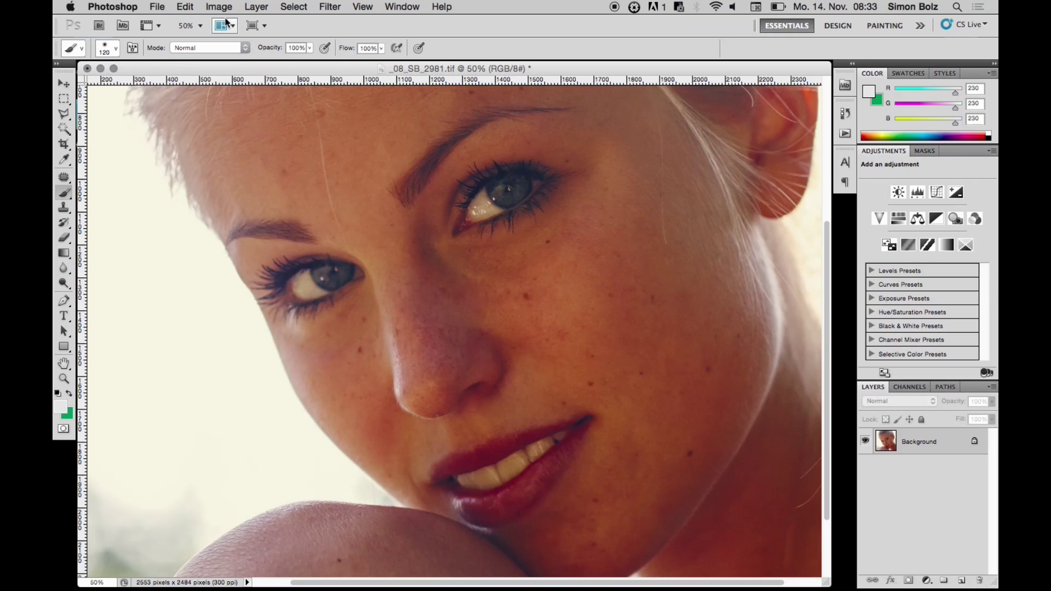
# Convert the portrait to 16 Bits/Channel mode
pyautogui.click(219, 6)
pyautogui.moveTo(268, 23)
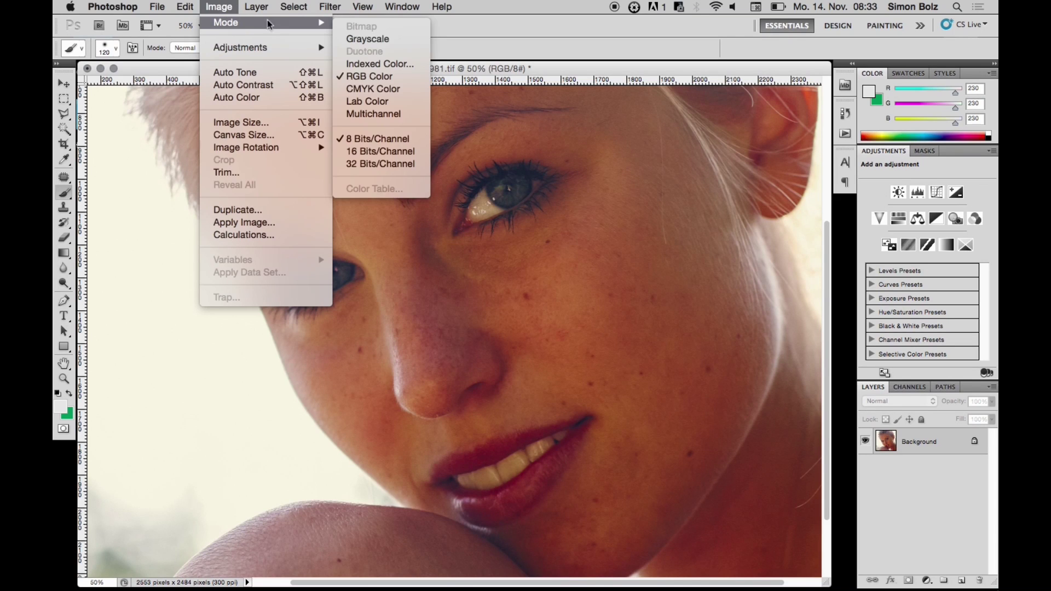
pyautogui.click(380, 154)
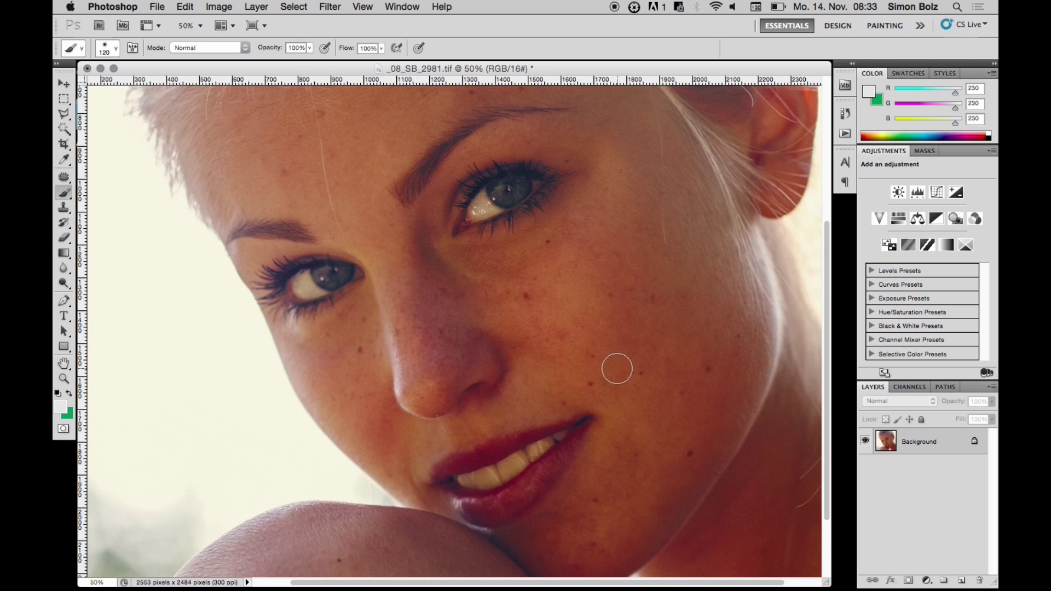
# Duplicate the background twice and rename the copies 'blur' and 'high pass'
pyautogui.press('super+j')
pyautogui.press('super+j')
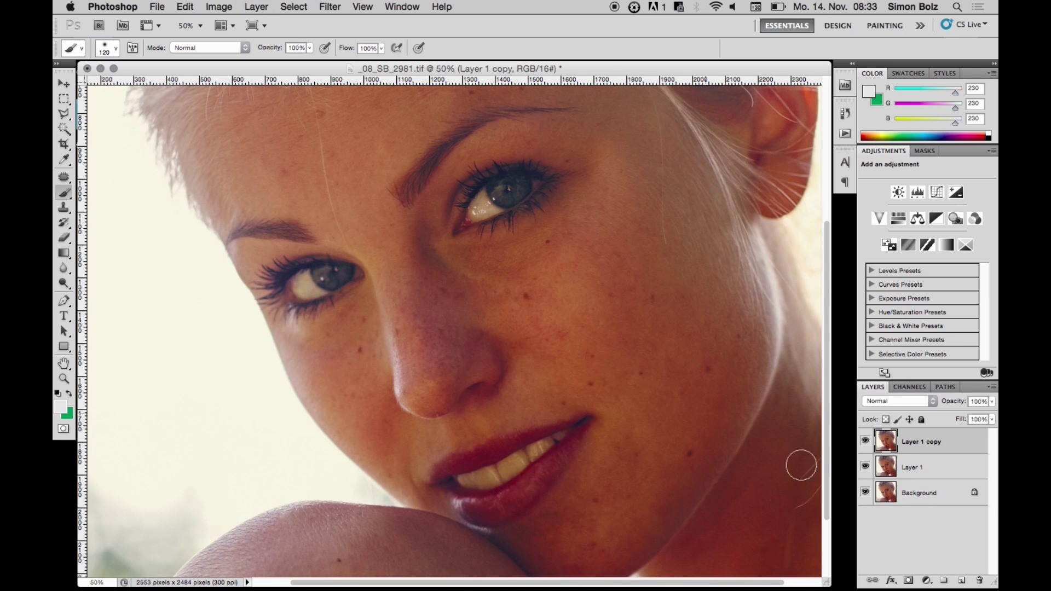
pyautogui.doubleClick(908, 469)
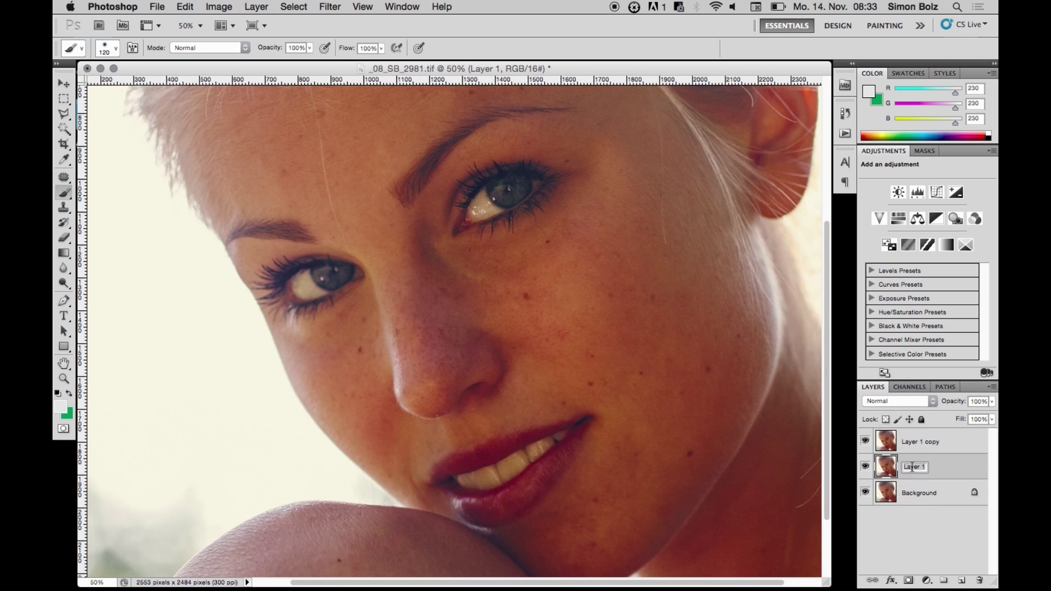
pyautogui.doubleClick(933, 442)
pyautogui.write('high pass')
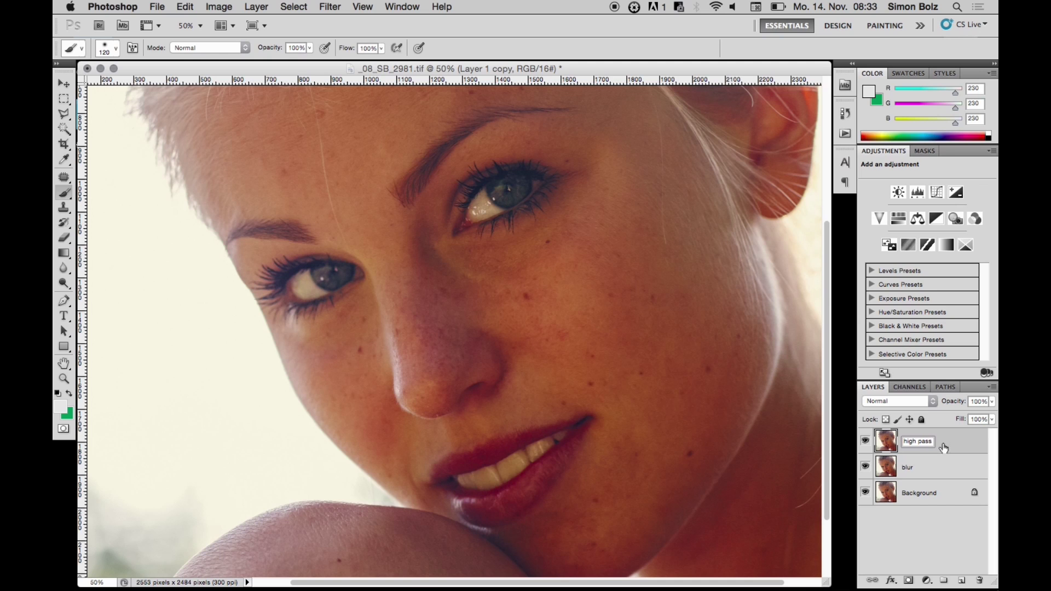
pyautogui.click(940, 466)
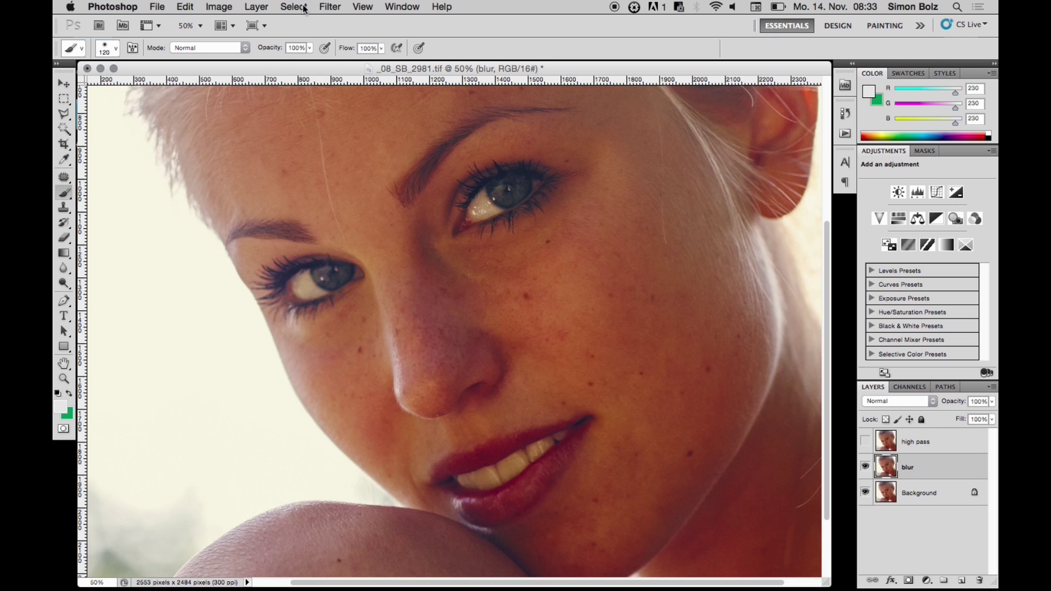
# Apply a 21-pixel Gaussian Blur to the blur layer, then select the high pass layer
pyautogui.click(329, 6)
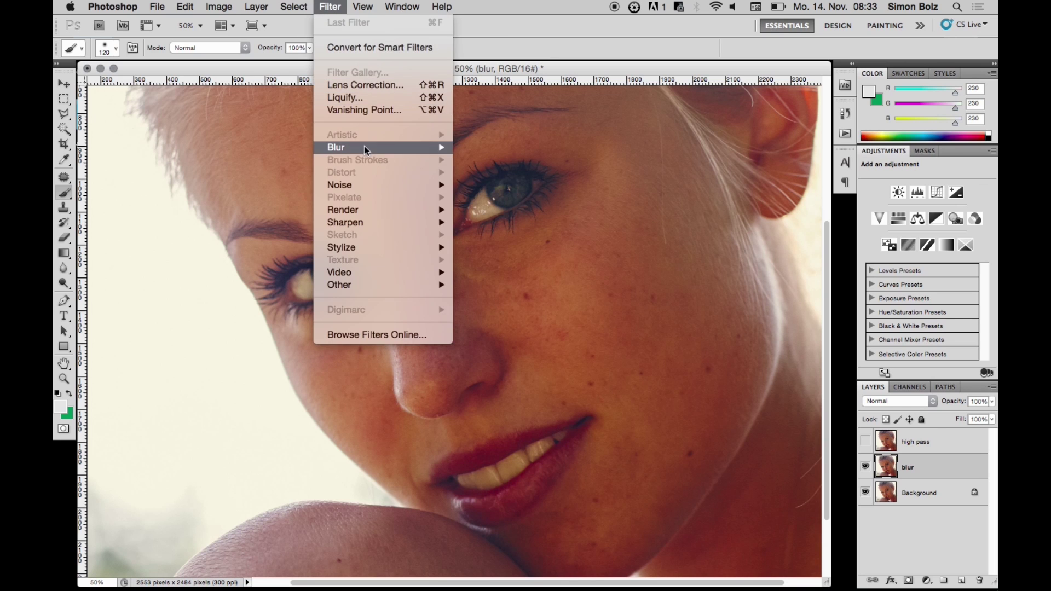
pyautogui.moveTo(366, 146)
pyautogui.click(489, 197)
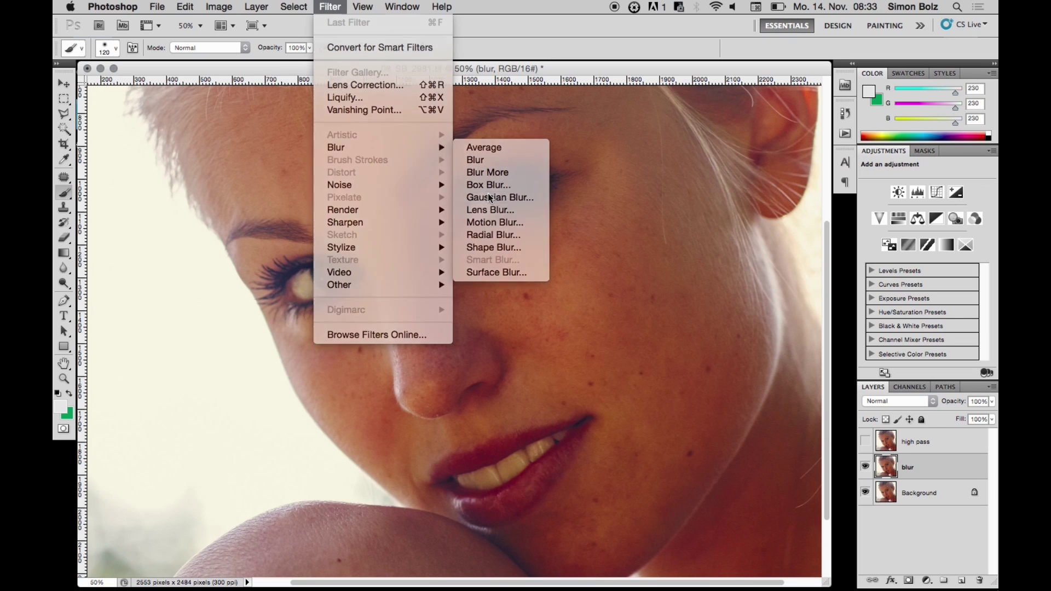
pyautogui.moveTo(498, 178); pyautogui.dragTo(682, 167)
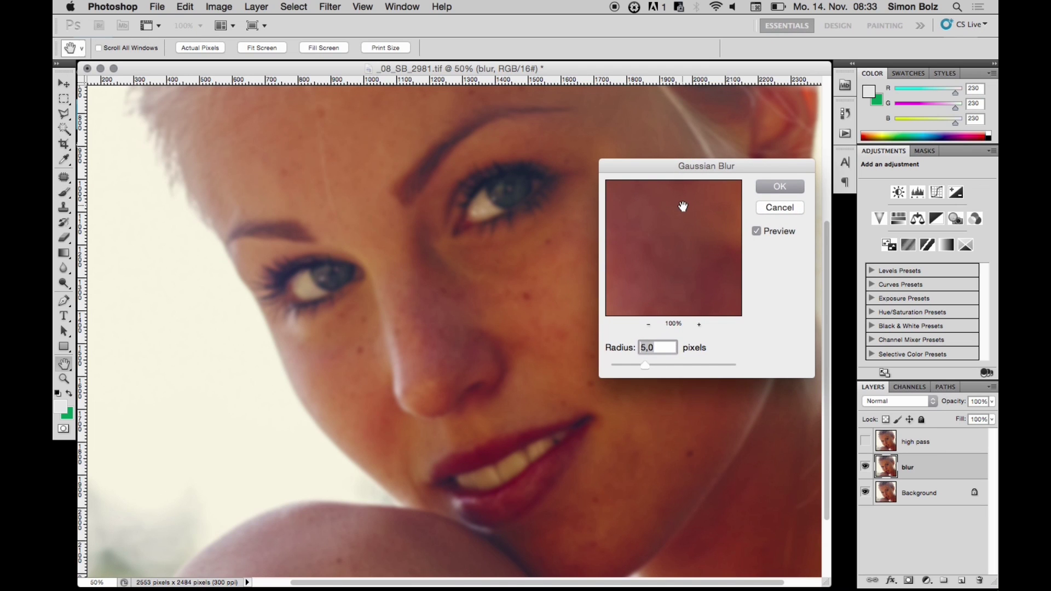
pyautogui.doubleClick(647, 348)
pyautogui.write('10')
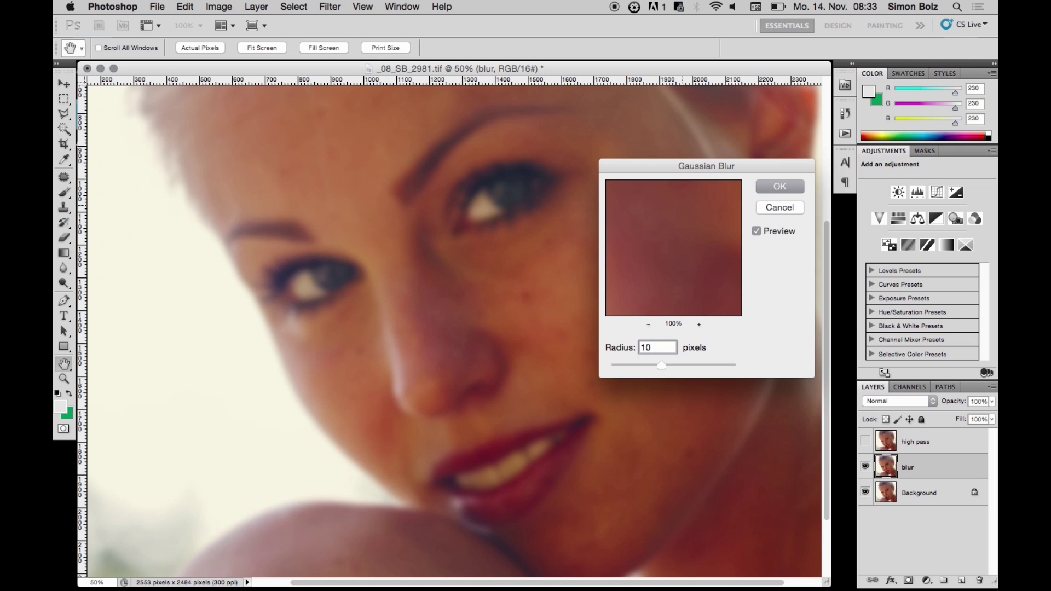
pyautogui.write('5')
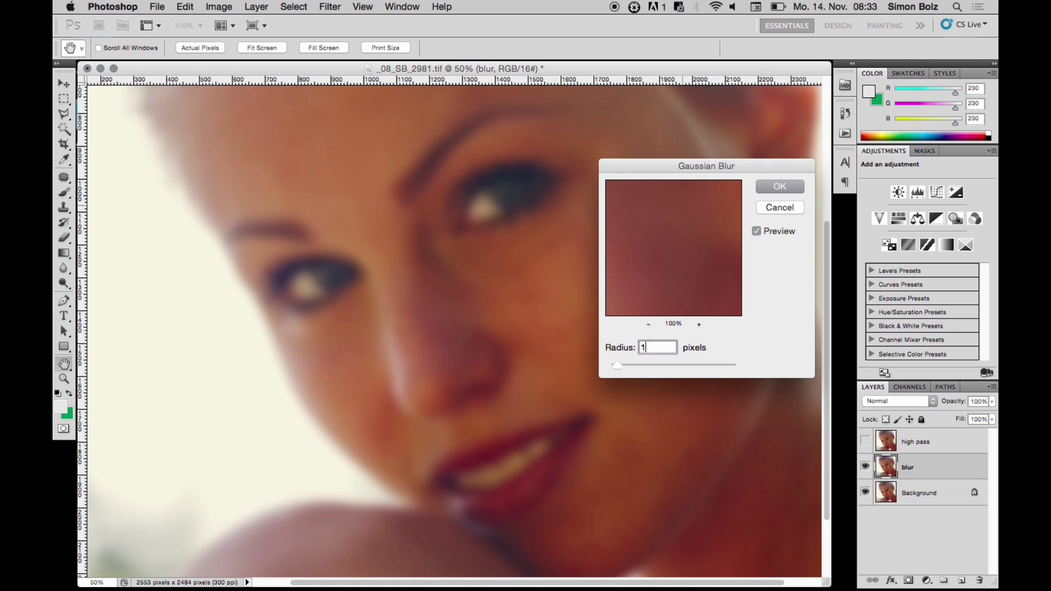
pyautogui.press('BackSpace')
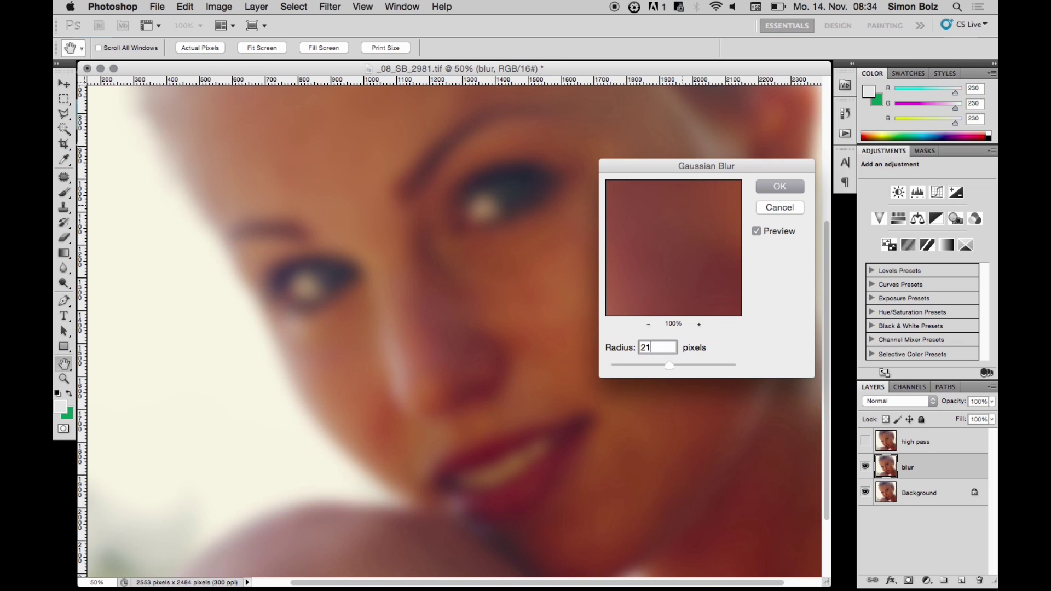
pyautogui.press('BackSpace')
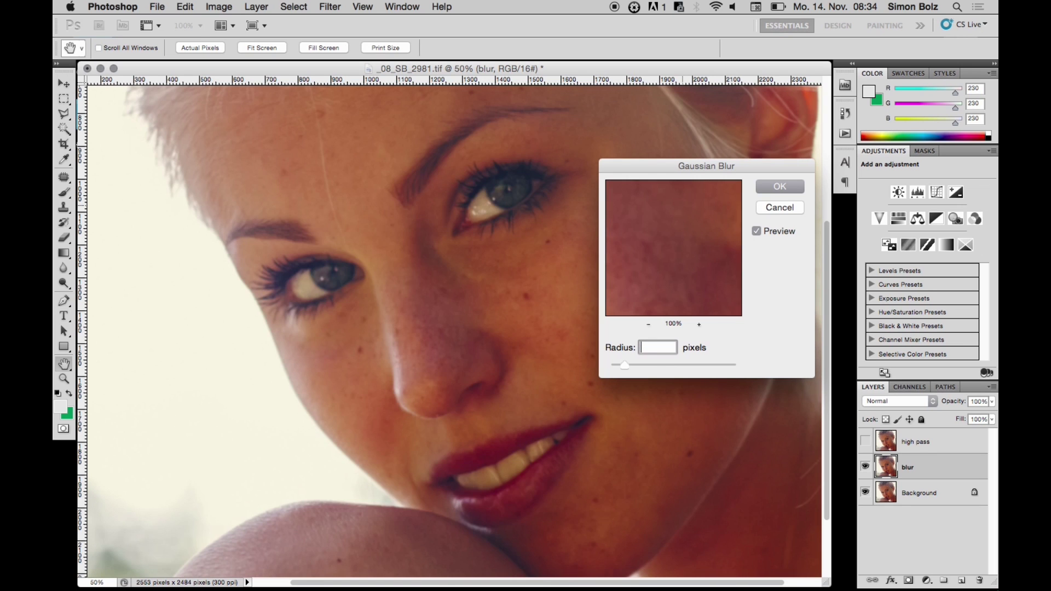
pyautogui.write('30')
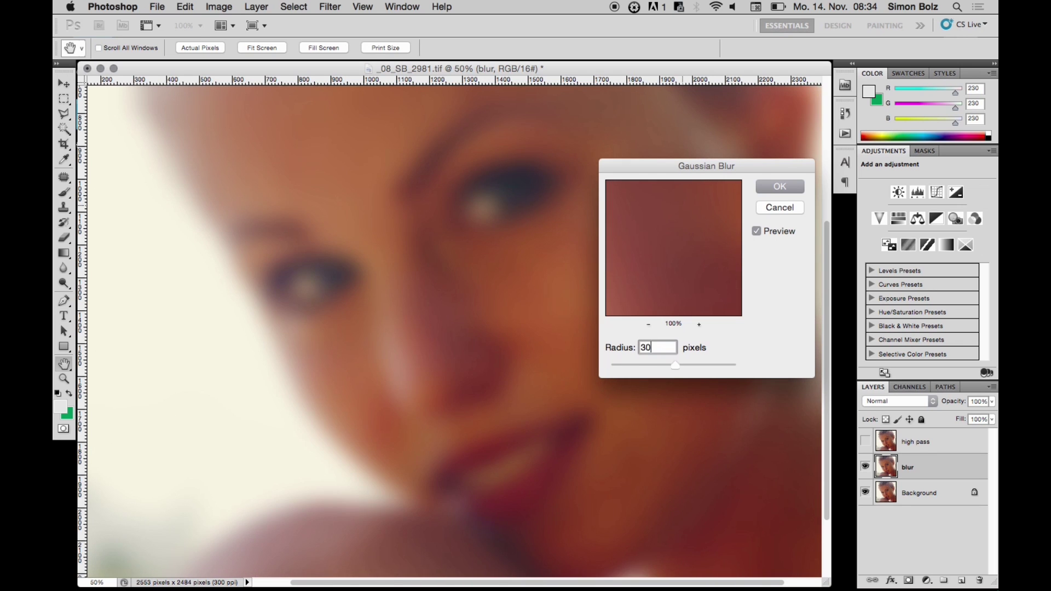
pyautogui.press('BackSpace')
pyautogui.press('BackSpace')
pyautogui.write('2')
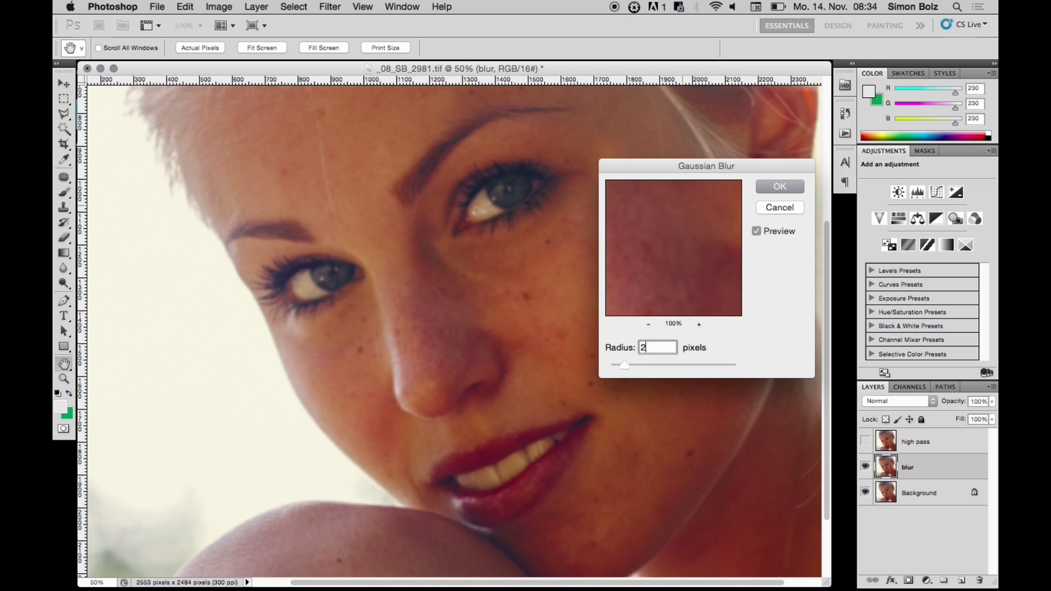
pyautogui.write('1')
pyautogui.click(778, 187)
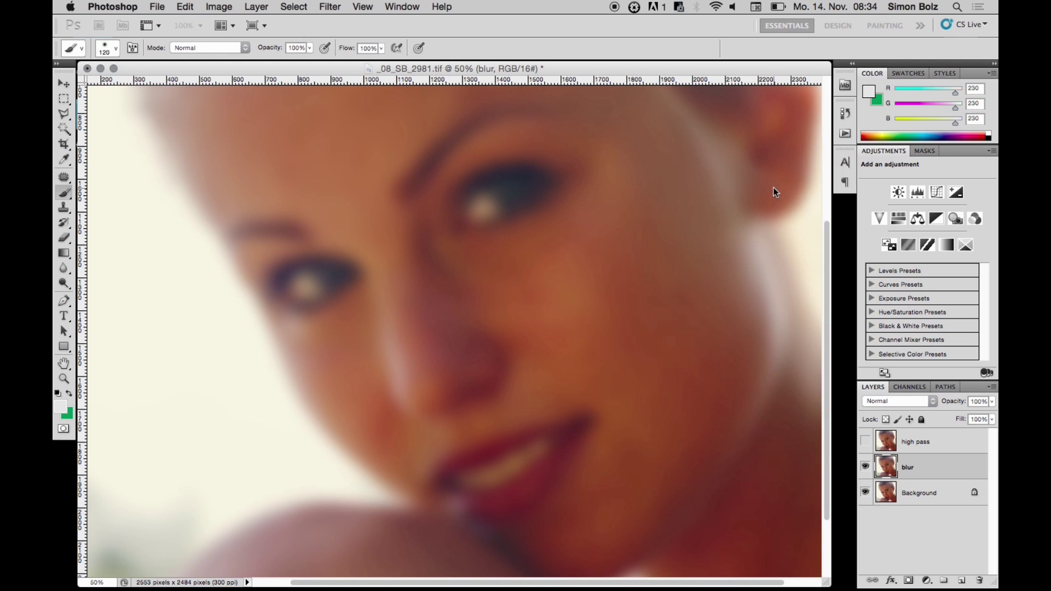
pyautogui.click(918, 445)
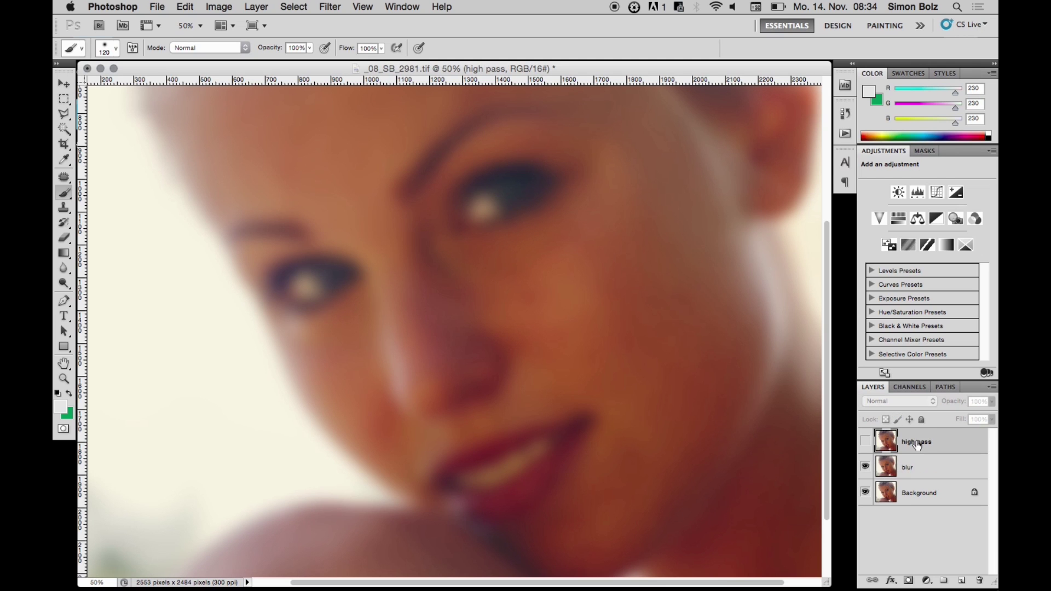
# Apply Image to high pass from the inverted blur layer, Add blending, scale 2, and show it
pyautogui.click(225, 10)
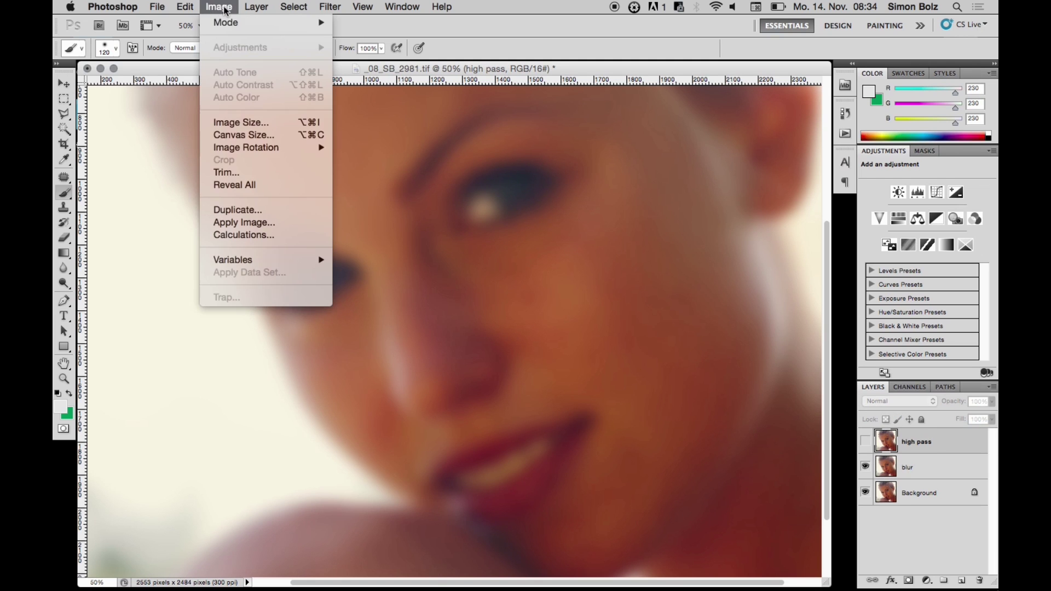
pyautogui.click(248, 223)
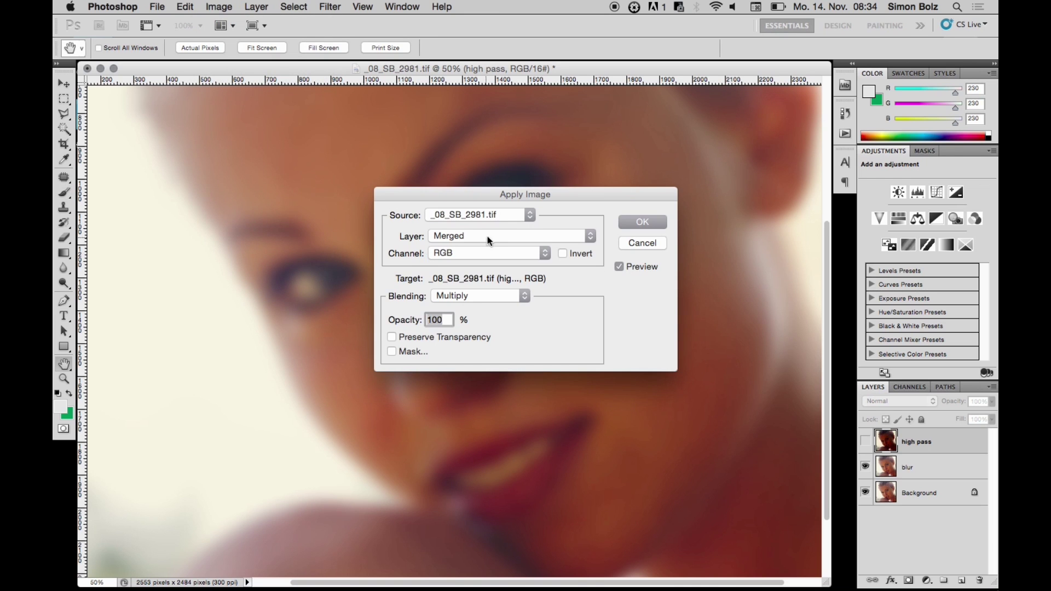
pyautogui.click(487, 235)
pyautogui.click(564, 252)
pyautogui.click(524, 295)
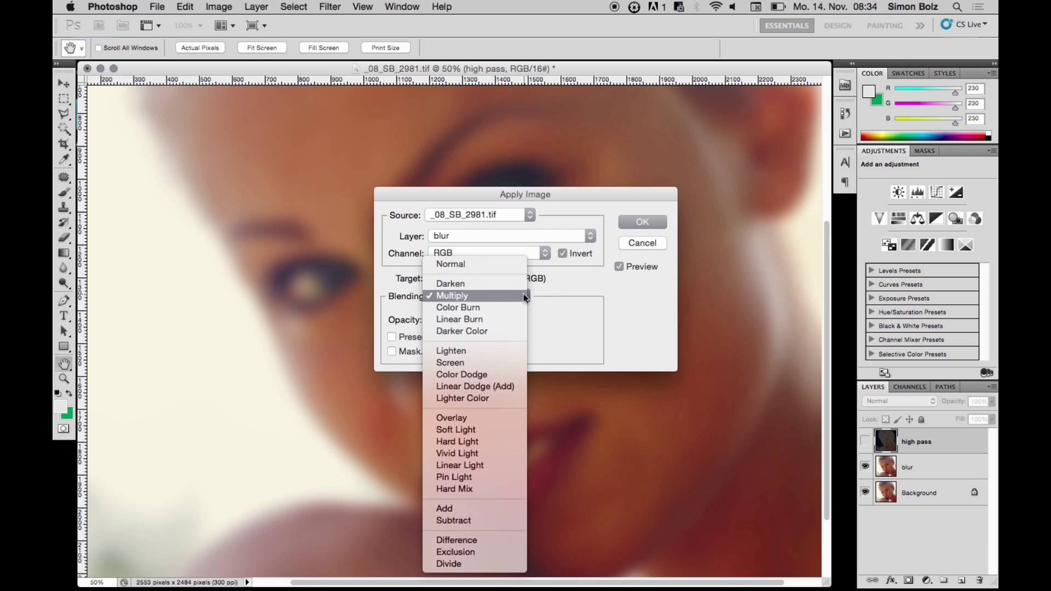
pyautogui.click(464, 507)
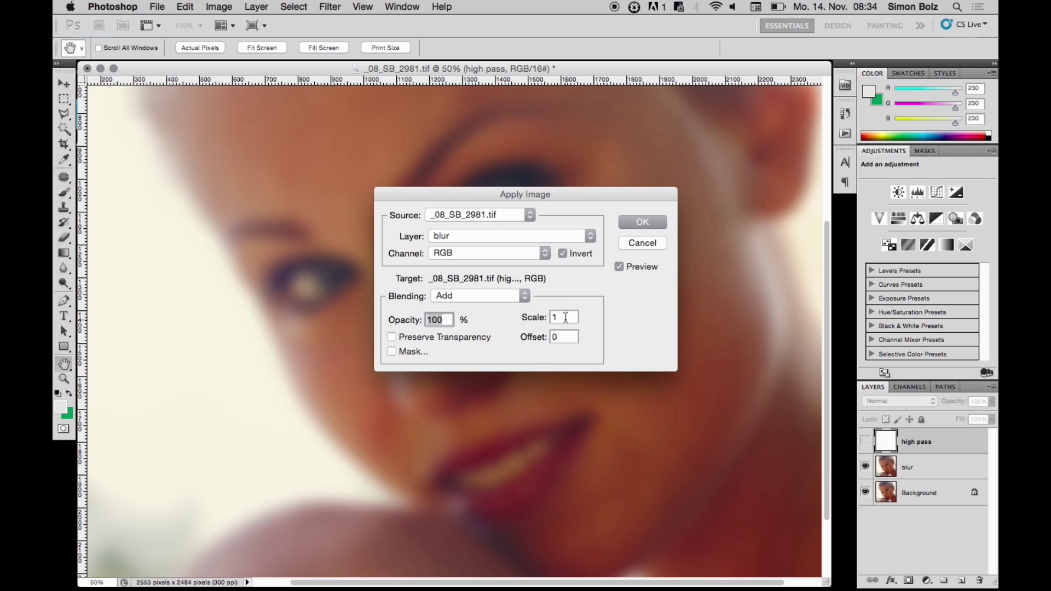
pyautogui.doubleClick(564, 318)
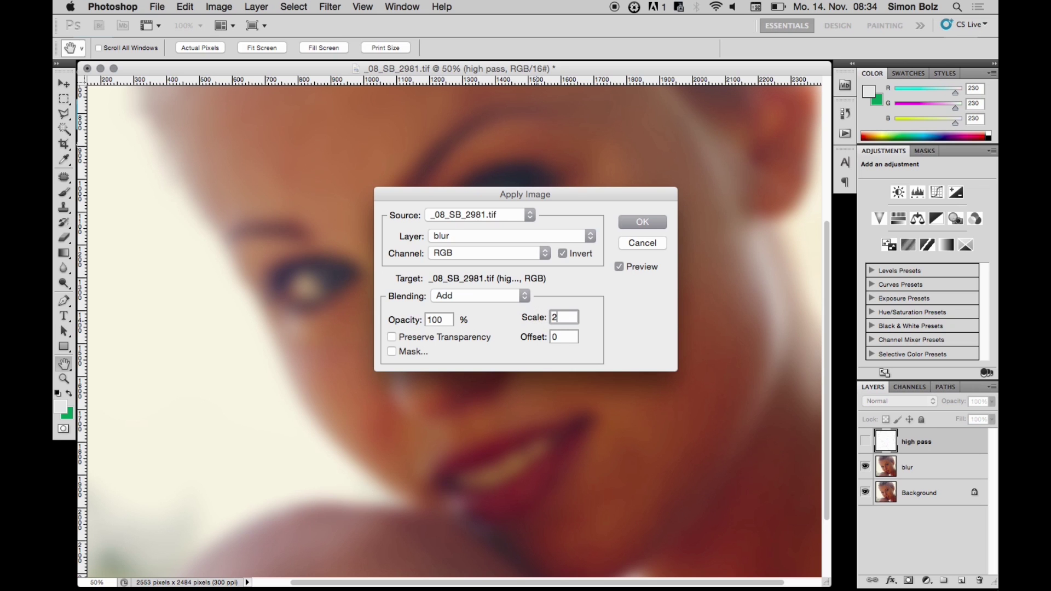
pyautogui.click(654, 223)
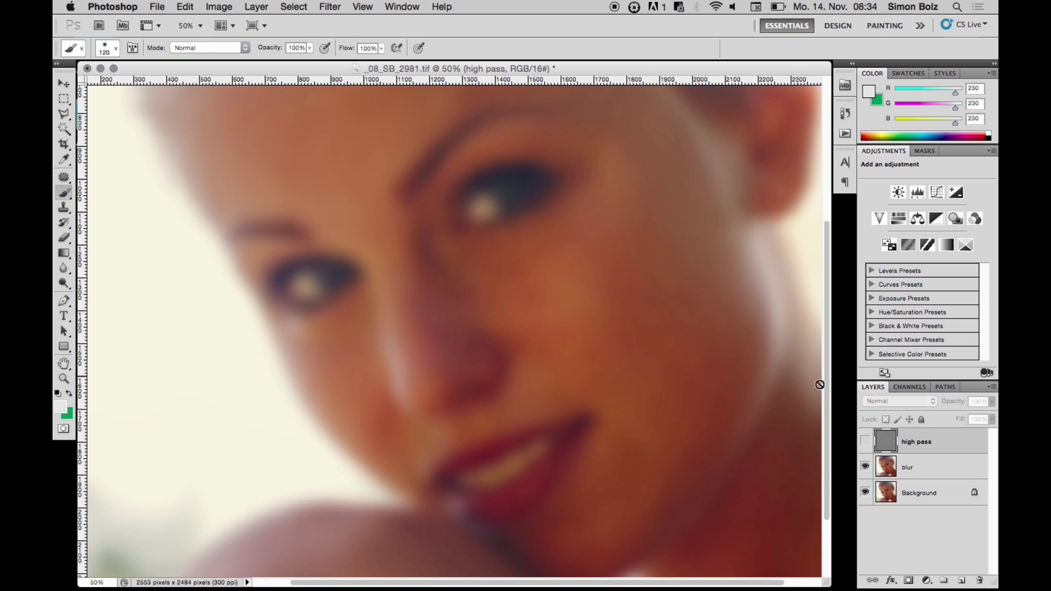
pyautogui.click(865, 442)
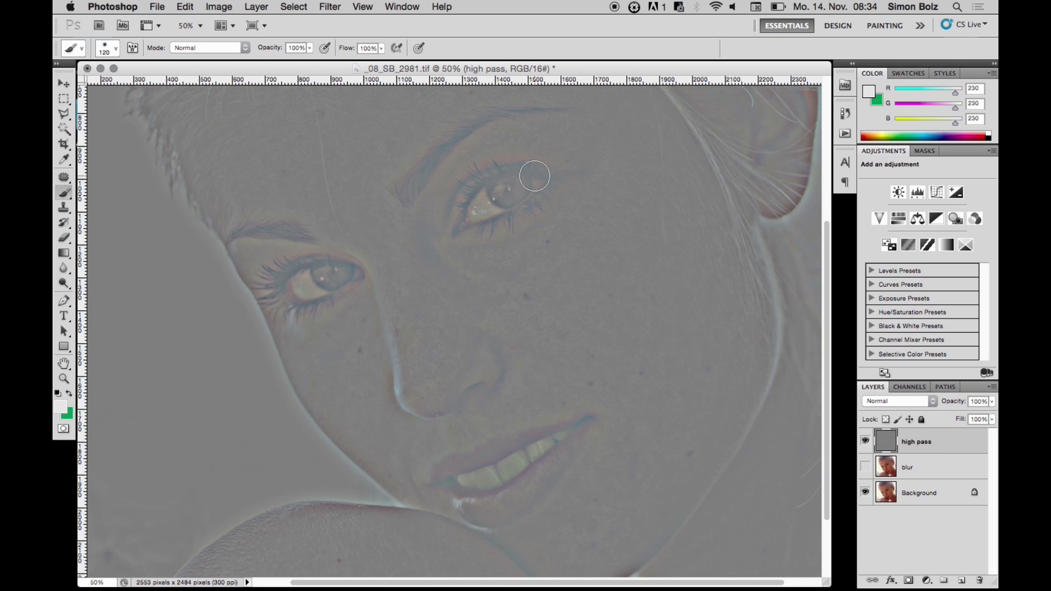
# Blur the high pass layer with a 7-pixel Gaussian Blur
pyautogui.click(330, 7)
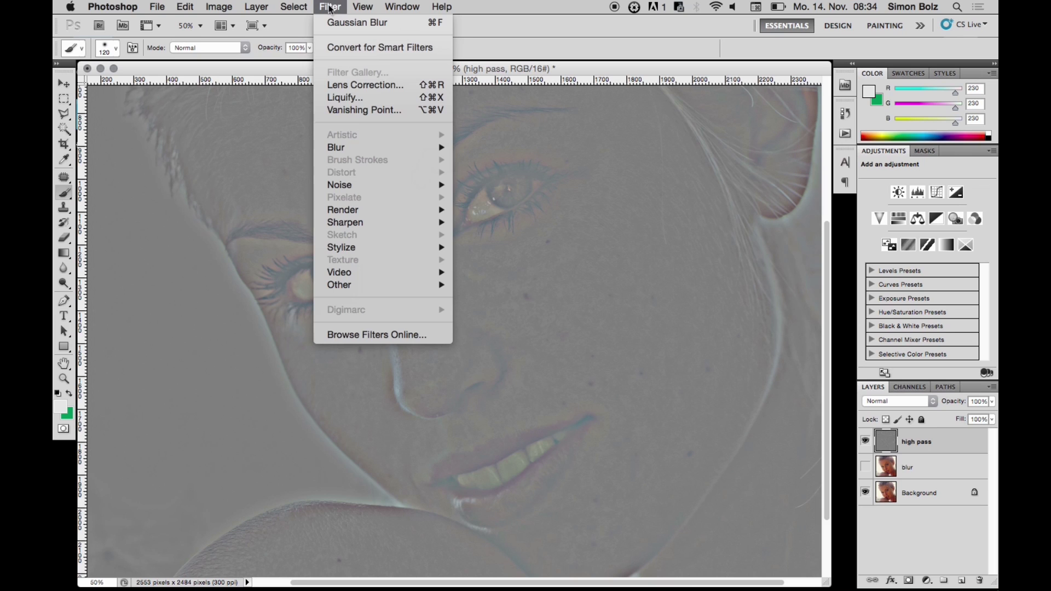
pyautogui.moveTo(357, 149)
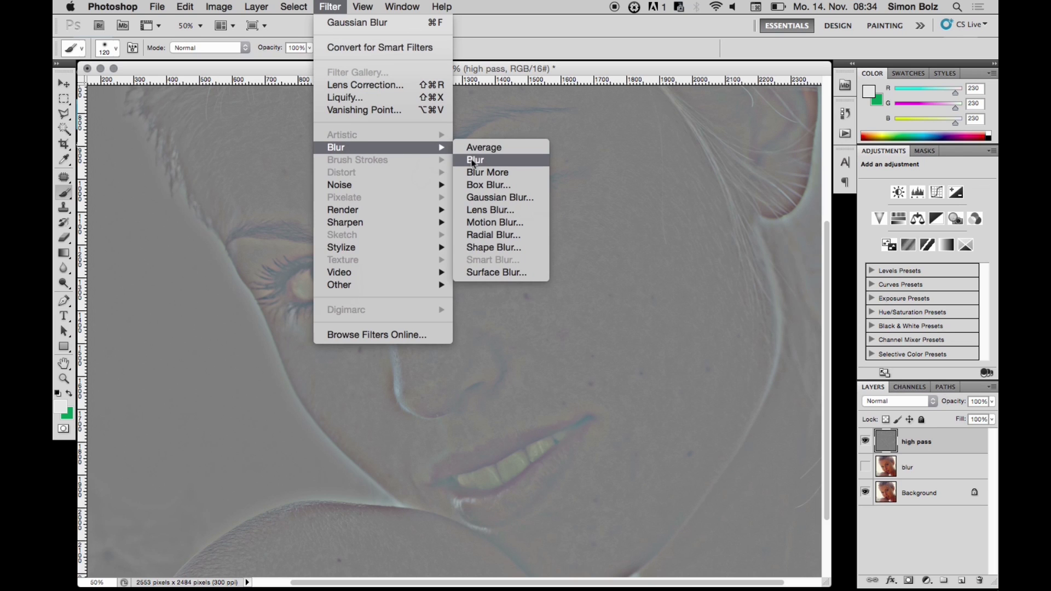
pyautogui.click(485, 198)
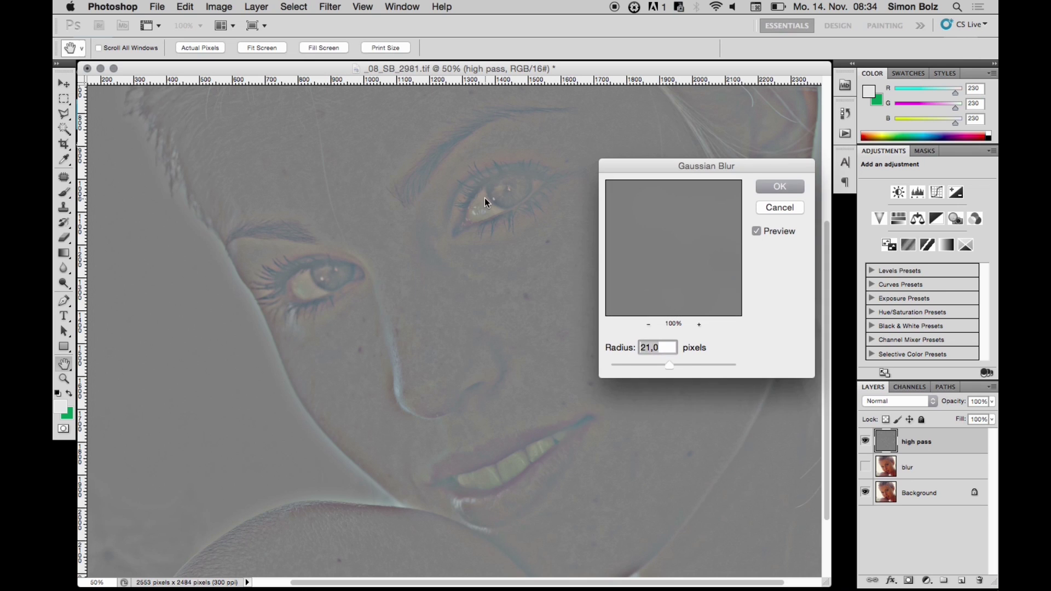
pyautogui.write('7')
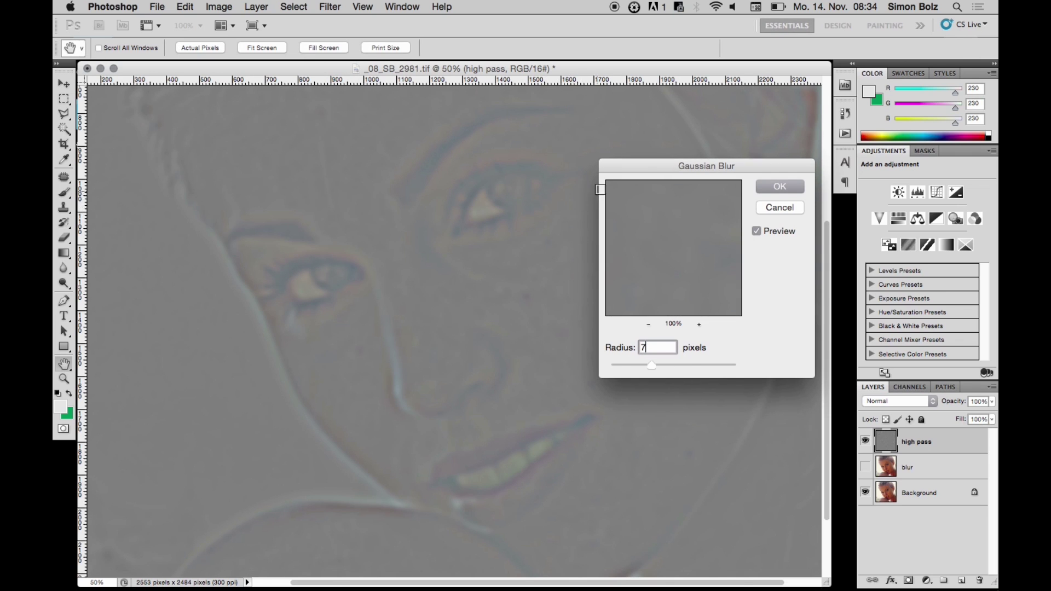
pyautogui.click(777, 188)
# Switch to the Brush tool and invert the high pass layer's tones with Cmd+I
pyautogui.press('b')
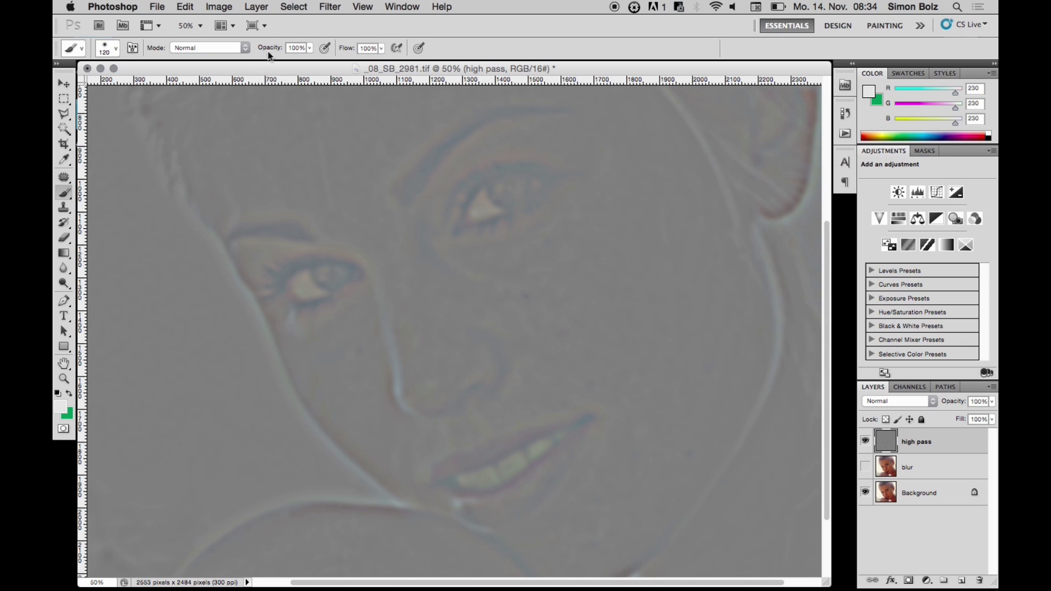
pyautogui.click(258, 8)
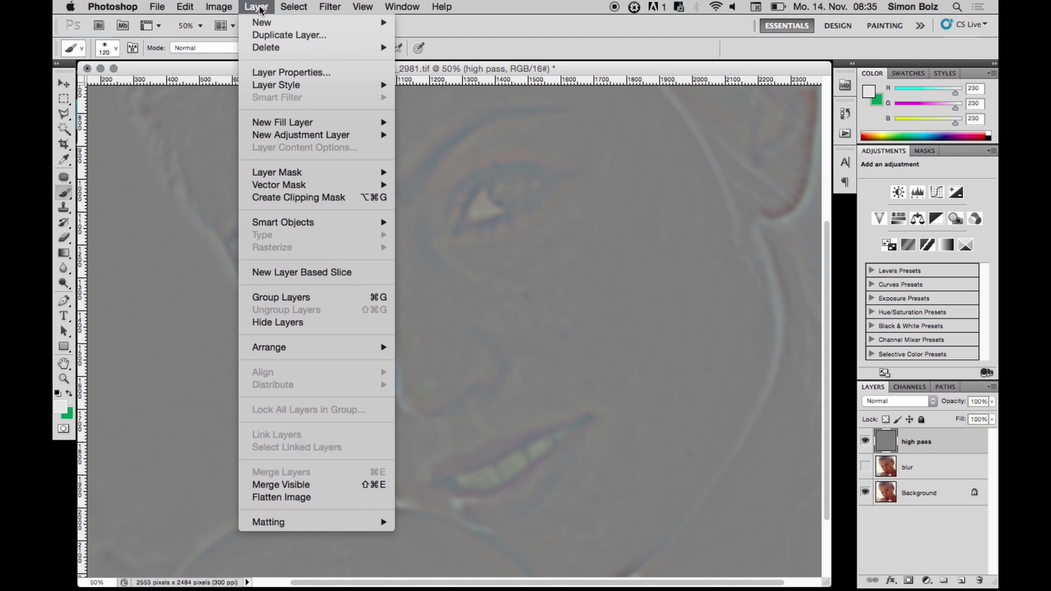
pyautogui.moveTo(230, 11)
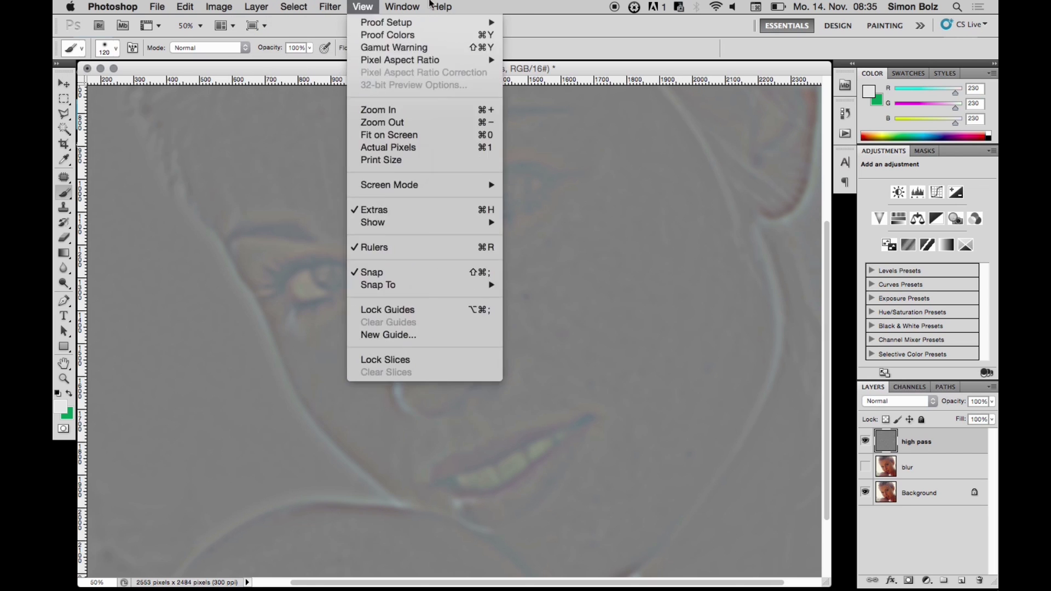
pyautogui.click(515, 4)
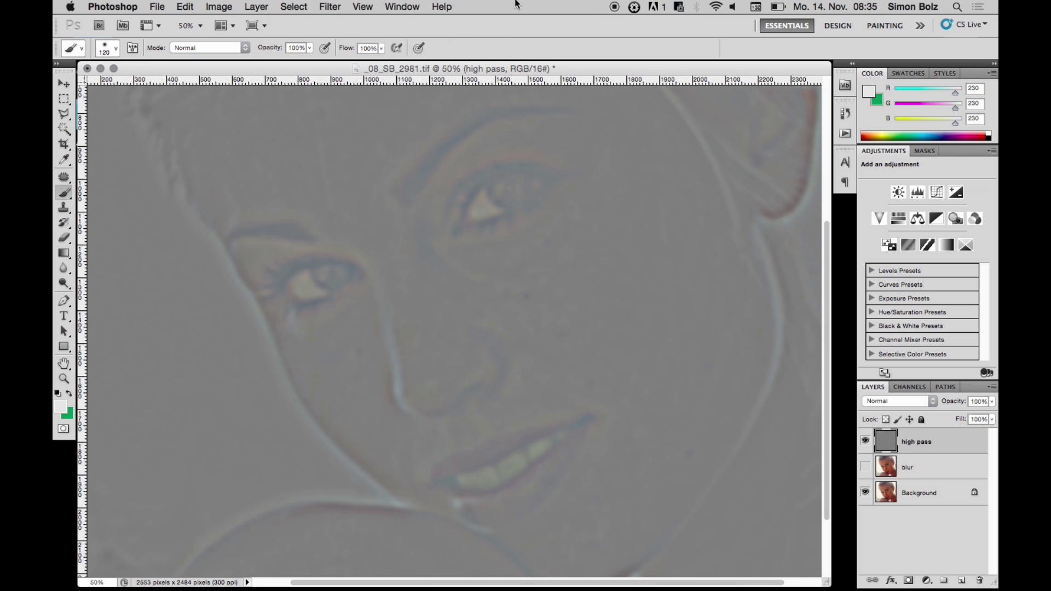
pyautogui.press('super+i')
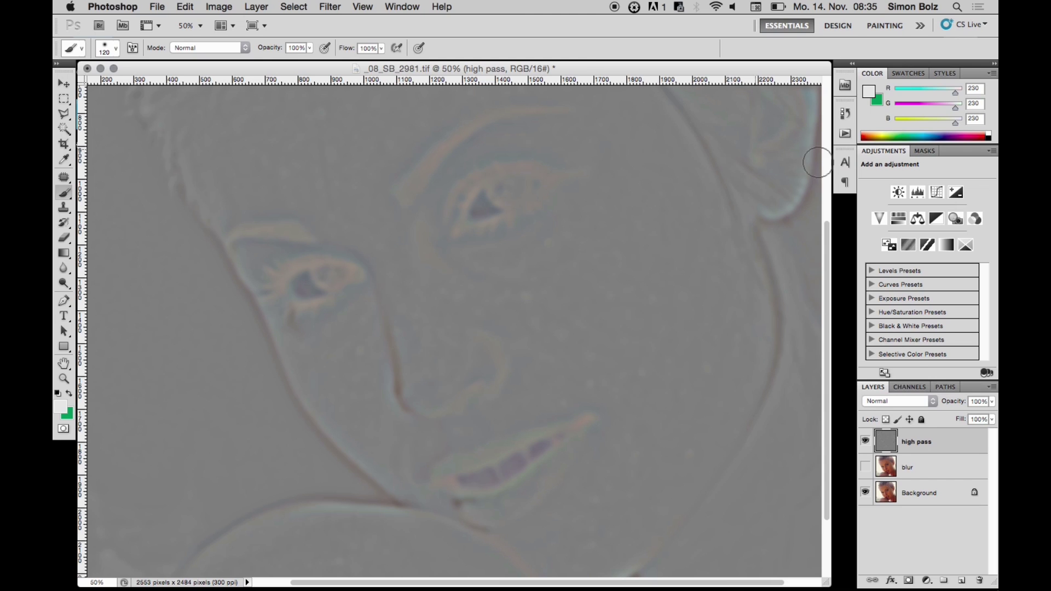
# Set the high pass layer's blend mode to Linear Light
pyautogui.click(930, 402)
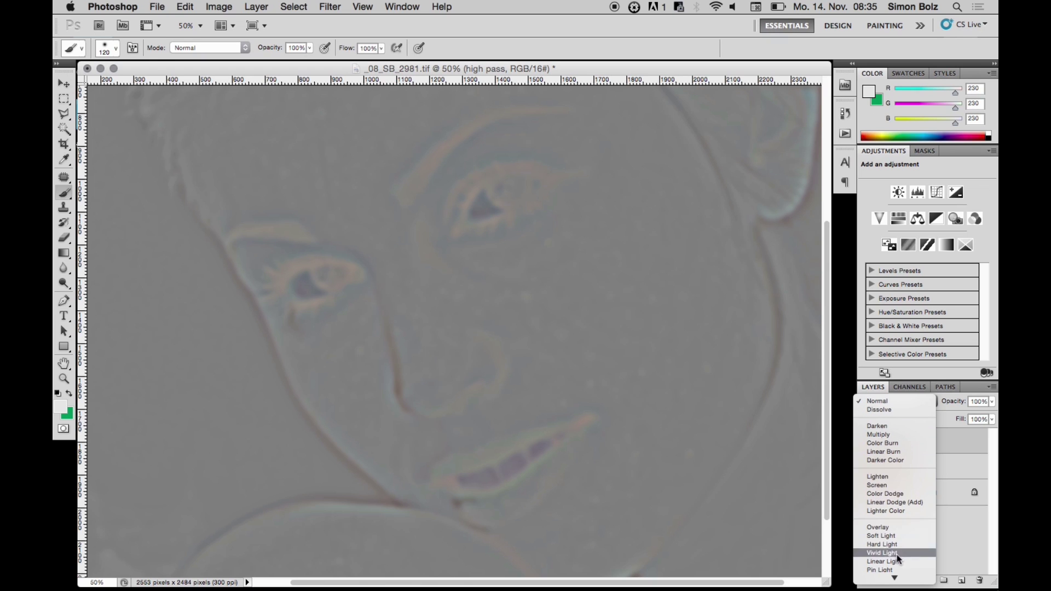
pyautogui.scroll(-3, 891, 569)
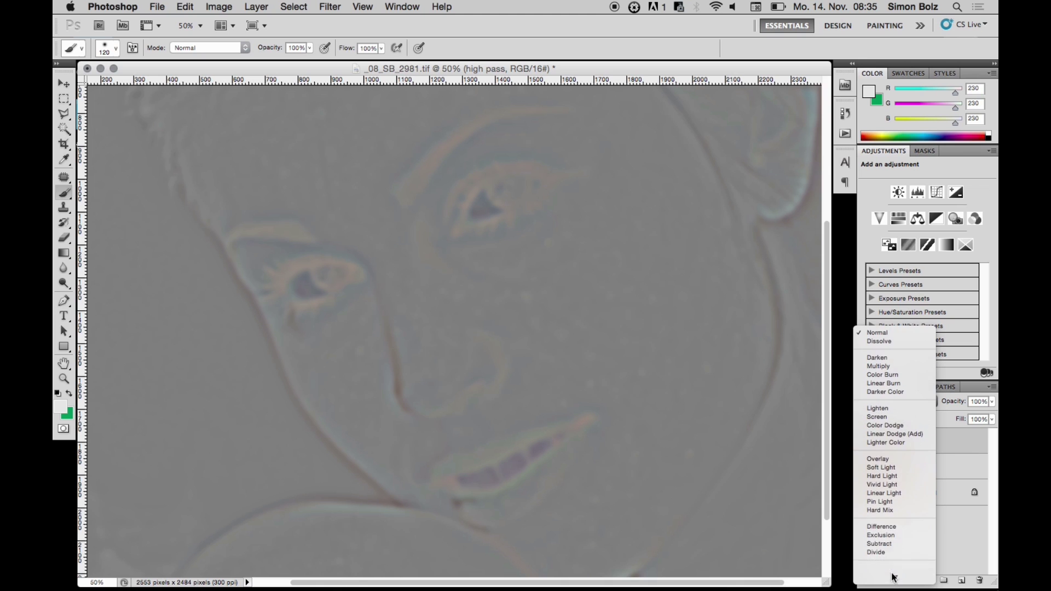
pyautogui.click(903, 493)
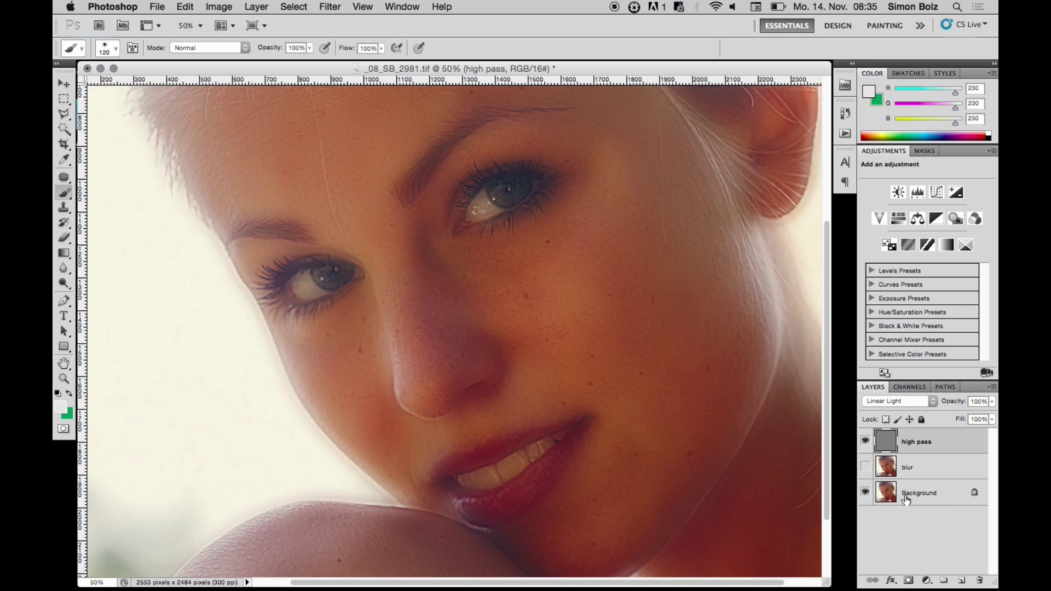
# Add a layer mask to high pass and fill it with the black background colour
pyautogui.click(908, 581)
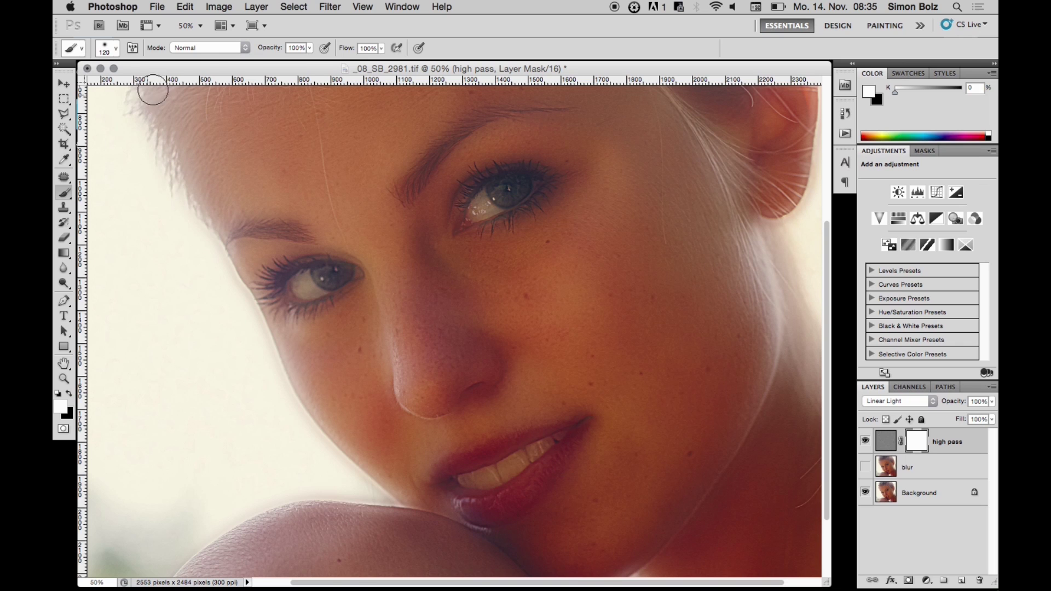
pyautogui.click(190, 9)
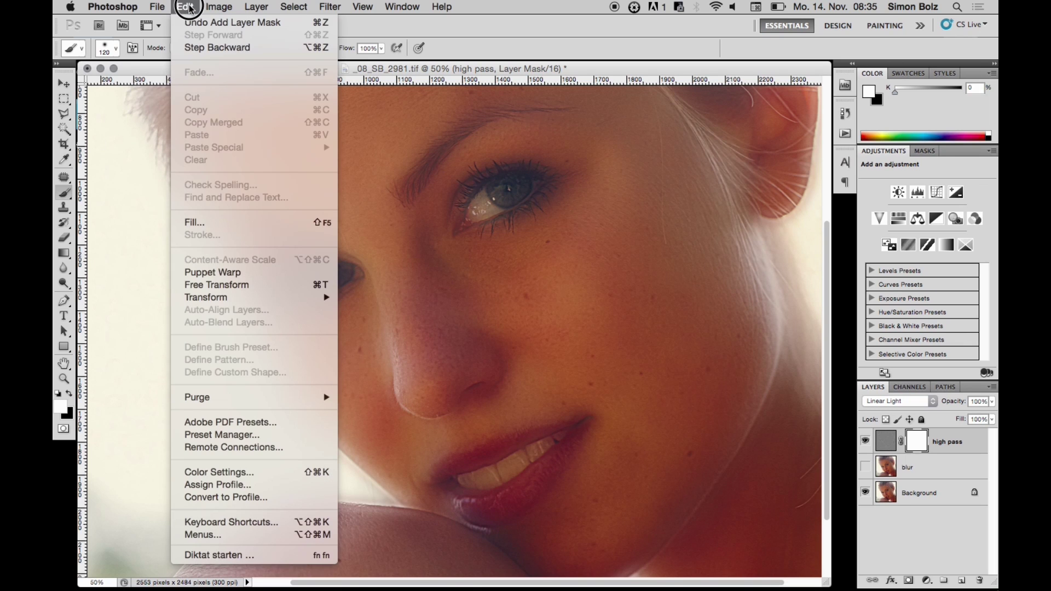
pyautogui.click(215, 222)
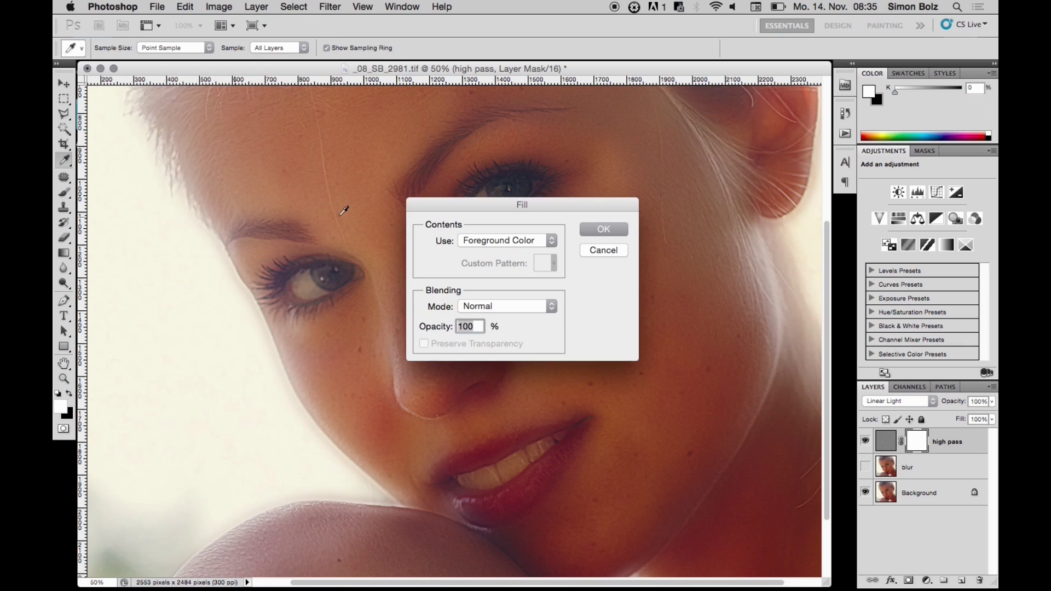
pyautogui.click(554, 244)
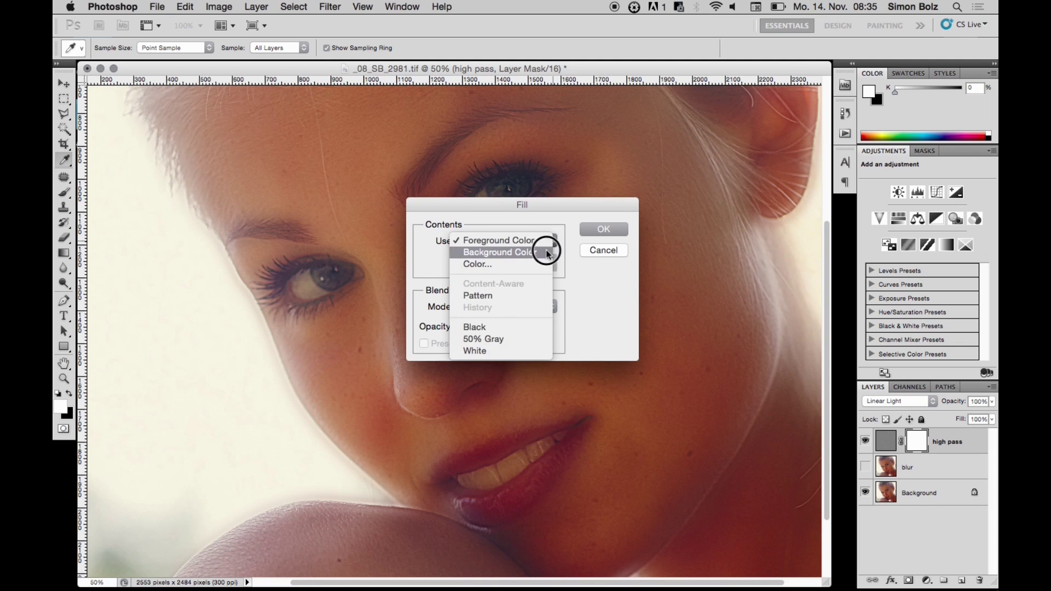
pyautogui.click(542, 253)
pyautogui.click(603, 229)
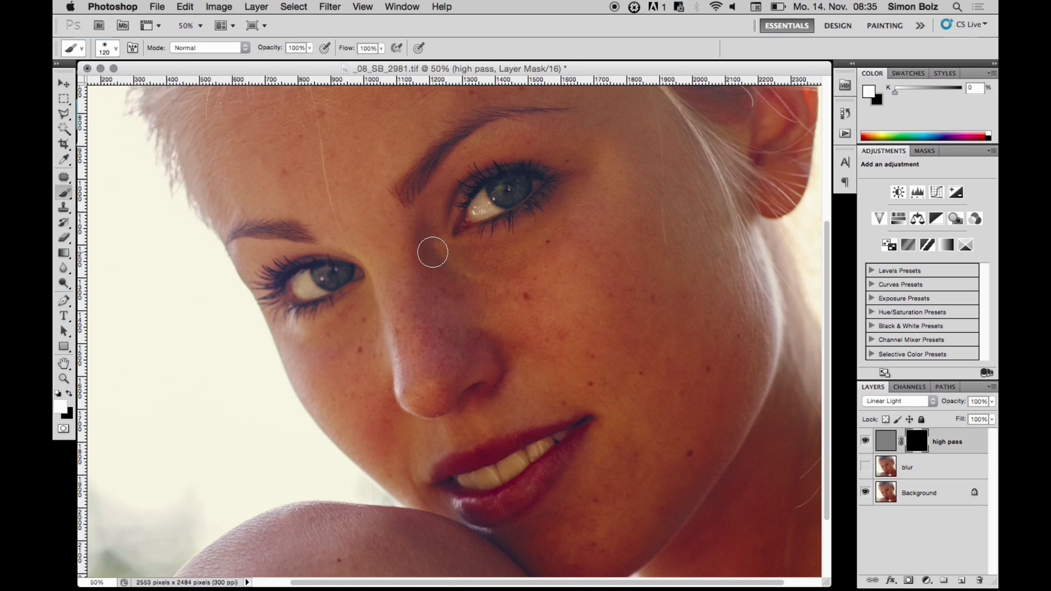
# Paint white on the mask over the nose bridge and cheeks, enlarging the brush midway
pyautogui.click(432, 252)
pyautogui.moveTo(432, 252)
pyautogui.mouseDown()
pyautogui.moveTo(482, 277)
pyautogui.moveTo(456, 270)
pyautogui.moveTo(427, 239)
pyautogui.moveTo(455, 272)
pyautogui.moveTo(526, 300)
pyautogui.moveTo(553, 235)
pyautogui.mouseUp()
pyautogui.press(']')
pyautogui.moveTo(652, 303)
pyautogui.mouseDown()
pyautogui.moveTo(639, 374)
pyautogui.moveTo(687, 361)
pyautogui.moveTo(700, 378)
pyautogui.moveTo(714, 329)
pyautogui.moveTo(716, 384)
pyautogui.moveTo(714, 359)
pyautogui.moveTo(735, 336)
pyautogui.moveTo(751, 379)
pyautogui.moveTo(730, 425)
pyautogui.moveTo(749, 389)
pyautogui.moveTo(746, 406)
pyautogui.moveTo(718, 446)
pyautogui.moveTo(725, 390)
pyautogui.moveTo(681, 458)
pyautogui.moveTo(709, 342)
pyautogui.moveTo(641, 492)
pyautogui.moveTo(625, 492)
pyautogui.moveTo(631, 447)
pyautogui.moveTo(619, 448)
pyautogui.moveTo(593, 480)
pyautogui.moveTo(583, 523)
pyautogui.moveTo(594, 519)
pyautogui.moveTo(573, 509)
pyautogui.moveTo(539, 539)
pyautogui.moveTo(540, 558)
pyautogui.moveTo(596, 535)
pyautogui.moveTo(602, 551)
pyautogui.moveTo(614, 520)
pyautogui.moveTo(593, 499)
pyautogui.moveTo(626, 380)
pyautogui.moveTo(639, 387)
pyautogui.moveTo(555, 398)
pyautogui.moveTo(608, 399)
pyautogui.moveTo(621, 411)
pyautogui.moveTo(576, 396)
pyautogui.moveTo(476, 424)
pyautogui.moveTo(523, 392)
pyautogui.moveTo(518, 328)
pyautogui.moveTo(513, 336)
pyautogui.moveTo(473, 317)
pyautogui.moveTo(569, 345)
pyautogui.moveTo(582, 317)
pyautogui.moveTo(534, 302)
pyautogui.moveTo(612, 312)
pyautogui.moveTo(618, 237)
pyautogui.moveTo(598, 211)
pyautogui.moveTo(542, 240)
pyautogui.moveTo(524, 294)
pyautogui.moveTo(448, 277)
pyautogui.moveTo(438, 344)
pyautogui.moveTo(411, 305)
pyautogui.moveTo(399, 230)
pyautogui.moveTo(415, 389)
pyautogui.moveTo(432, 396)
pyautogui.moveTo(440, 390)
pyautogui.moveTo(422, 387)
pyautogui.moveTo(464, 356)
pyautogui.moveTo(396, 265)
pyautogui.moveTo(402, 239)
pyautogui.moveTo(476, 258)
pyautogui.moveTo(476, 244)
pyautogui.moveTo(506, 247)
pyautogui.moveTo(596, 204)
pyautogui.moveTo(578, 155)
pyautogui.moveTo(543, 131)
pyautogui.moveTo(477, 136)
pyautogui.moveTo(489, 145)
pyautogui.moveTo(605, 124)
pyautogui.moveTo(605, 157)
pyautogui.moveTo(643, 181)
pyautogui.mouseUp()
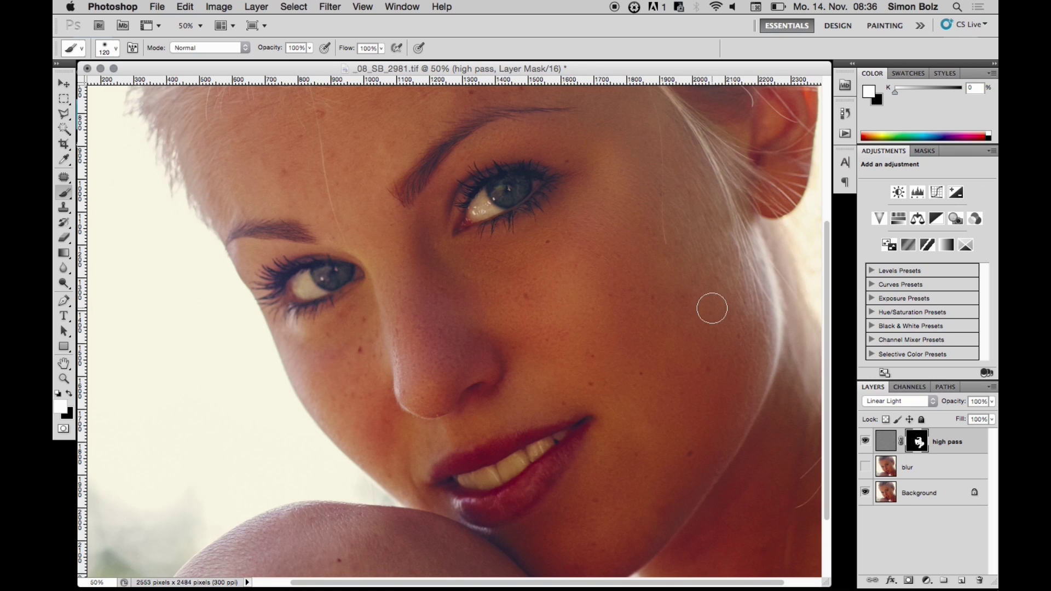
pyautogui.click(865, 441)
pyautogui.click(865, 442)
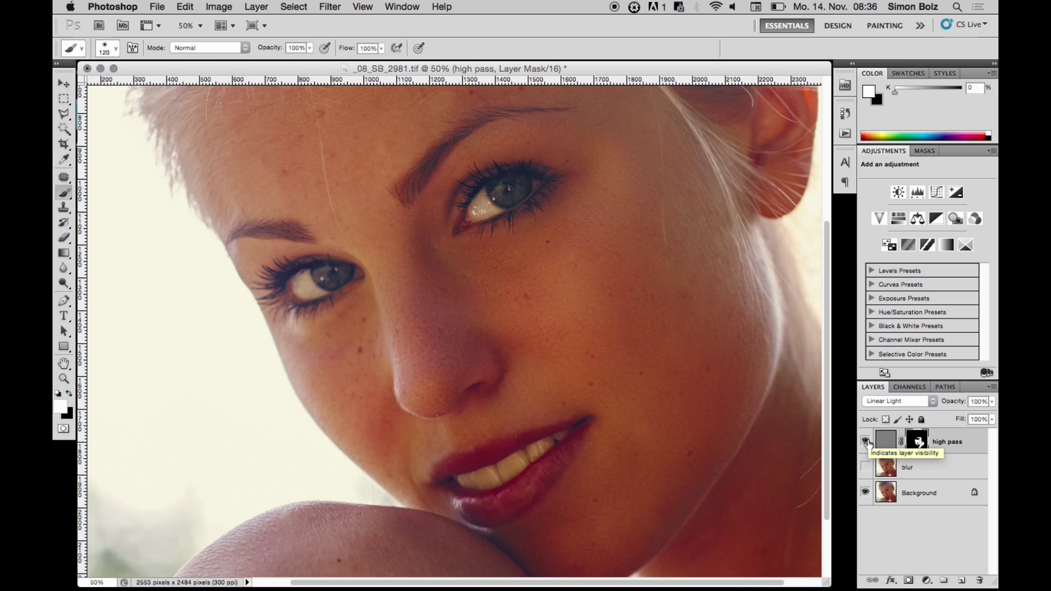
pyautogui.click(866, 442)
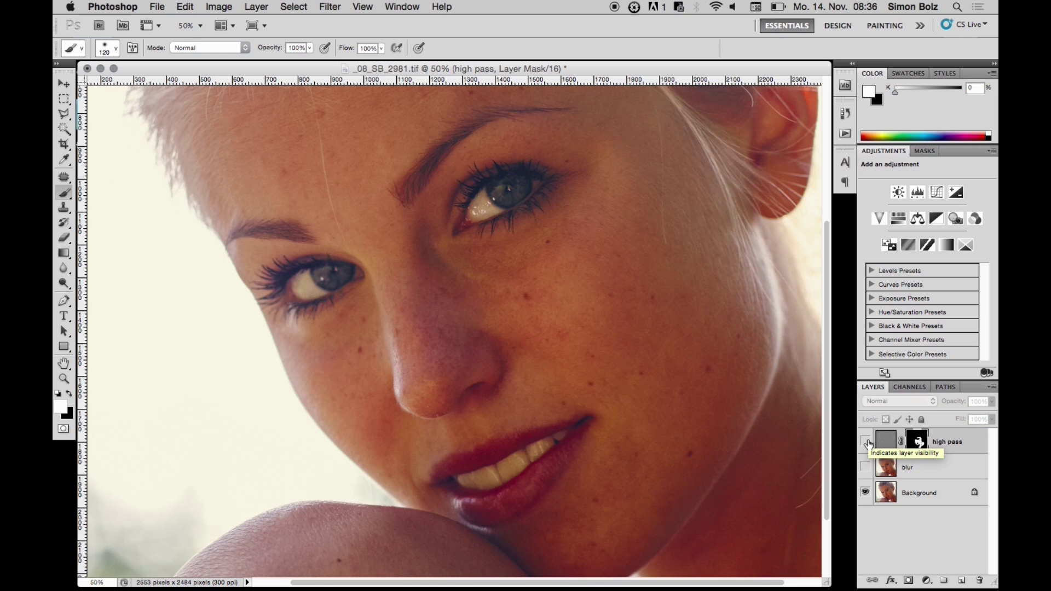
pyautogui.click(866, 442)
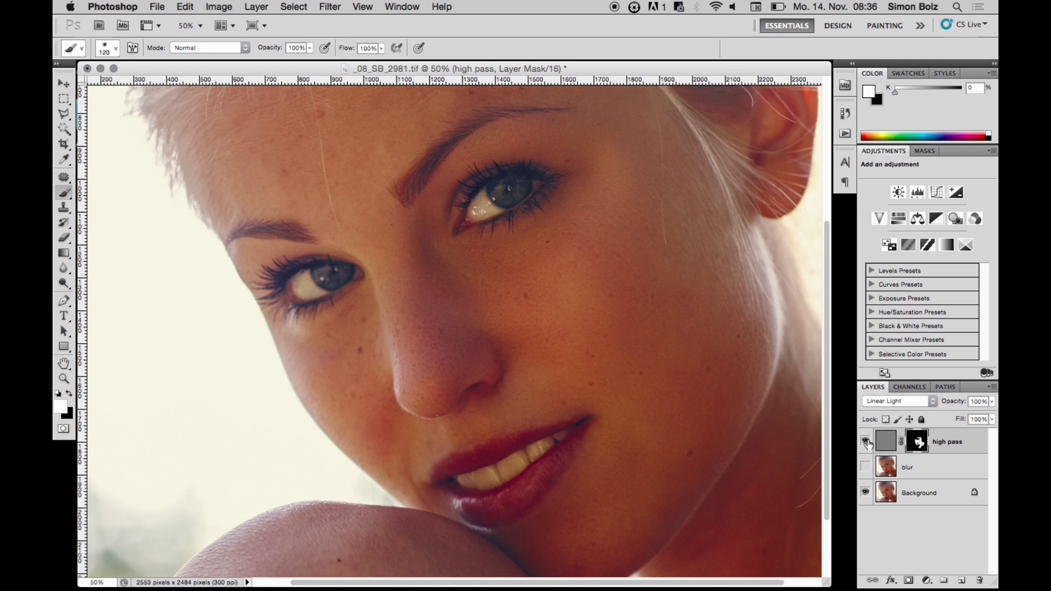